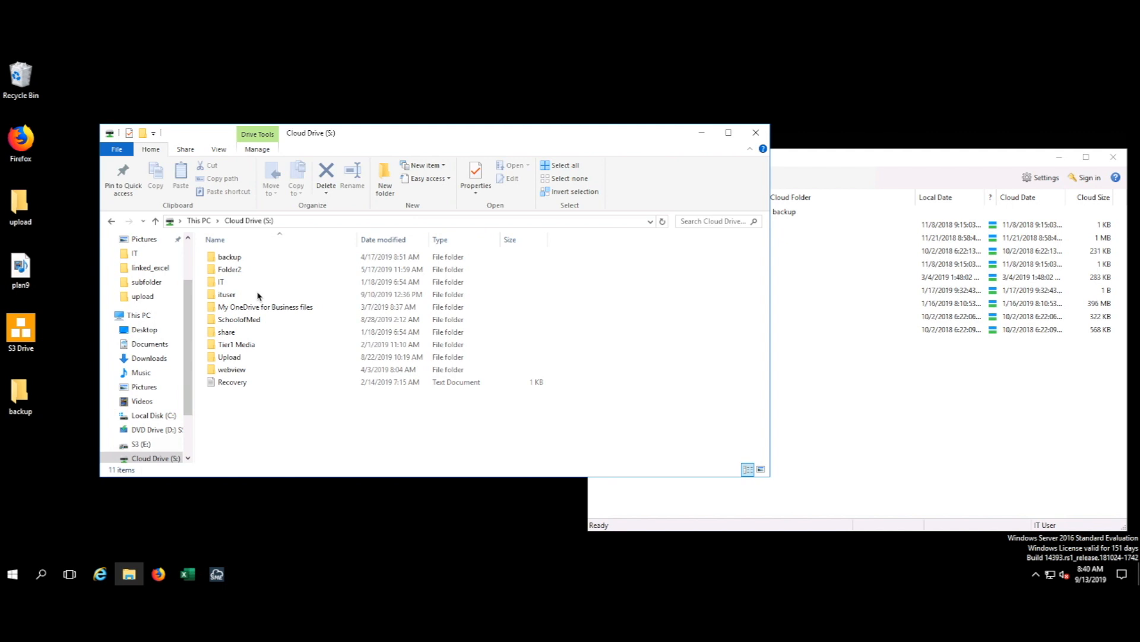
Open the Report document from the cloud drive's IT folder and add the line "Saved Updated" below its existing text.
{"action": "left_click", "coordinate": [224, 281]}
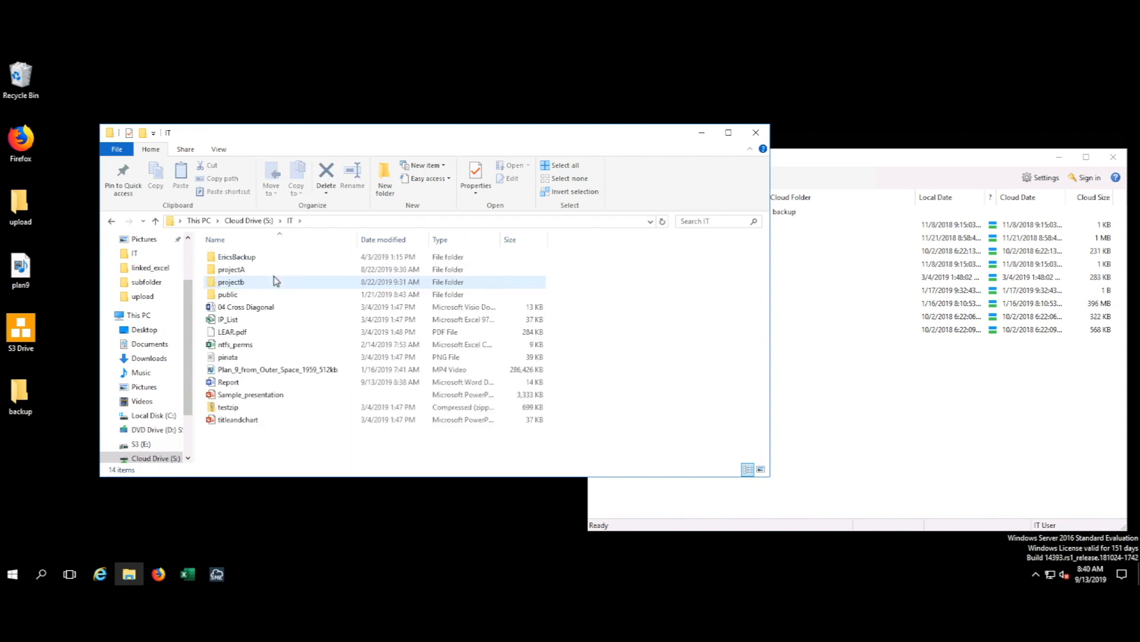
{"action": "double_click", "coordinate": [235, 385]}
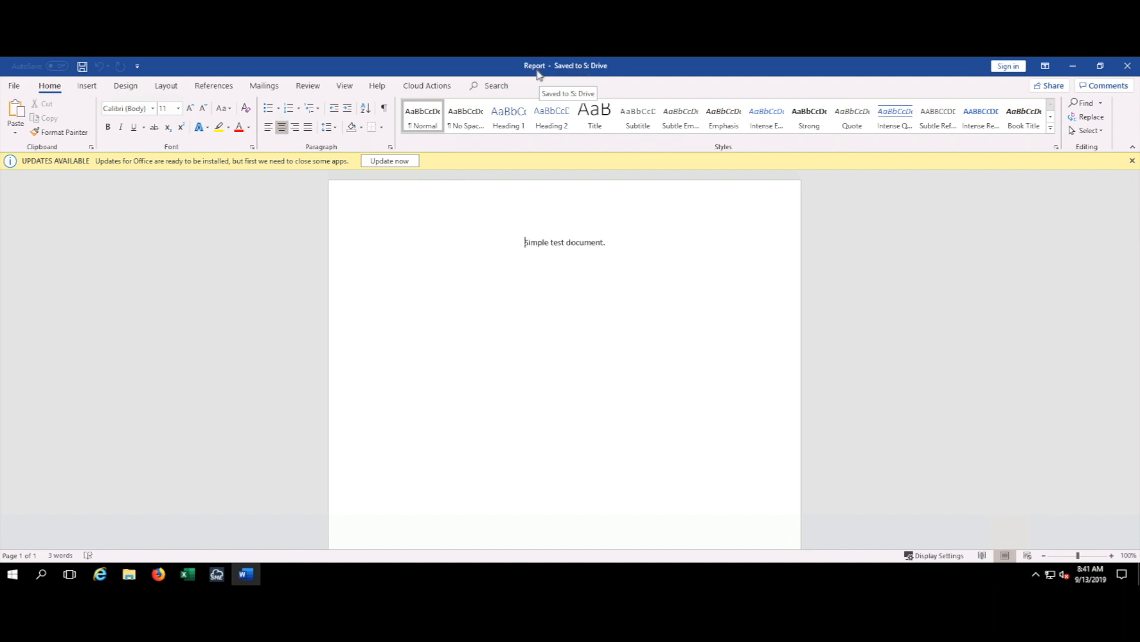
{"action": "key", "text": "Return"}
{"action": "key", "text": "Return"}
{"action": "key", "text": "Return"}
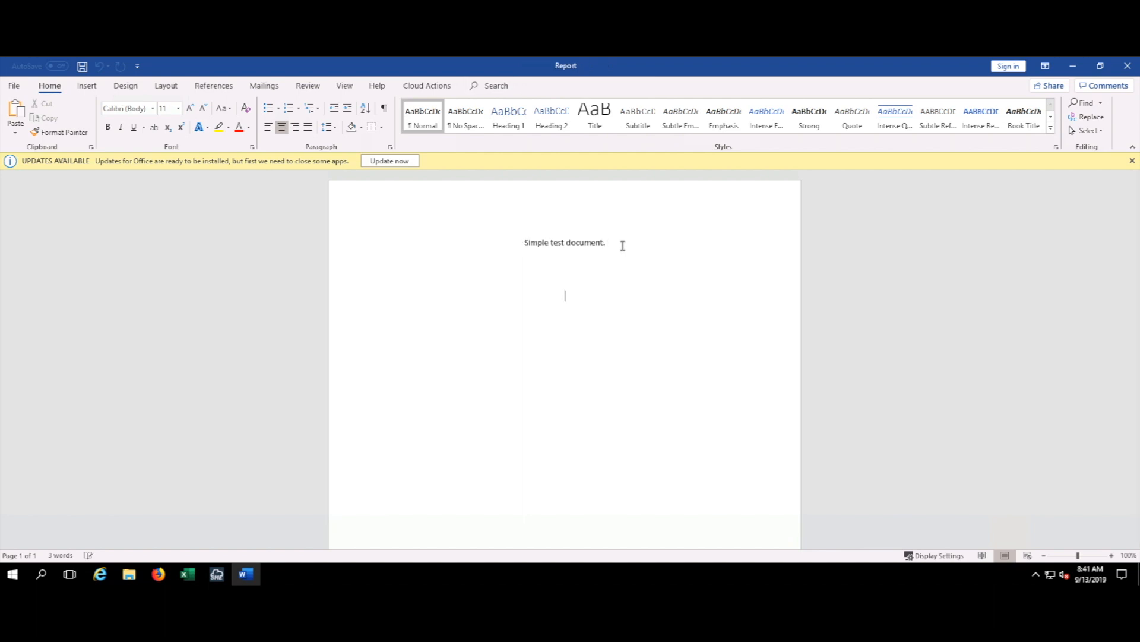
{"action": "type", "text": "Saved Updated"}
{"action": "left_click", "coordinate": [622, 245]}
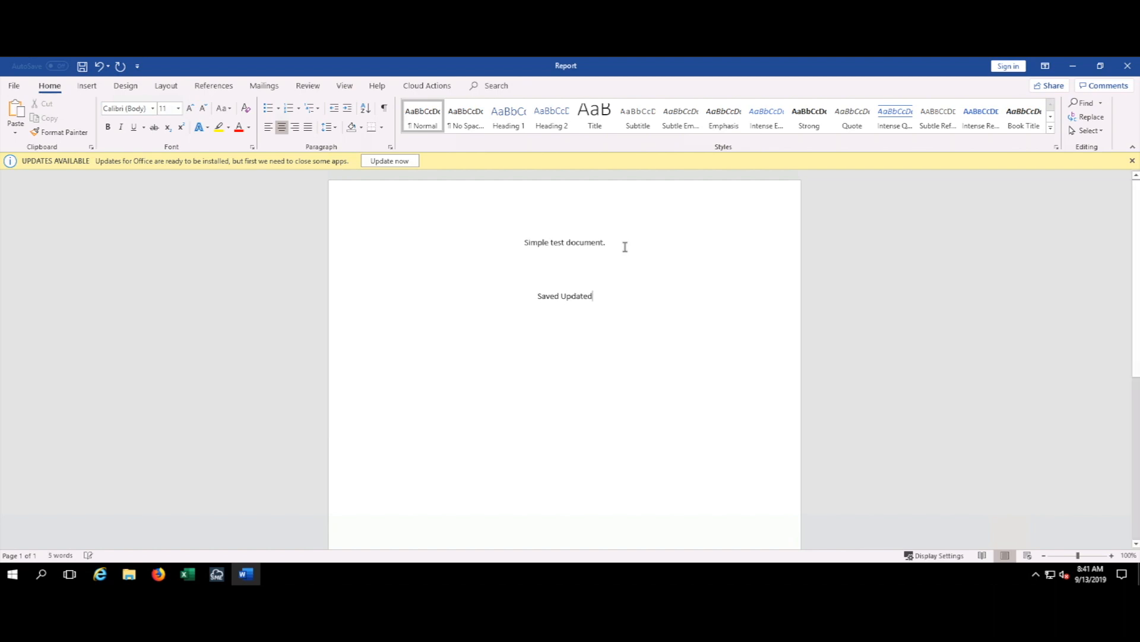
Save the Report document and close Word.
{"action": "left_click", "coordinate": [83, 68]}
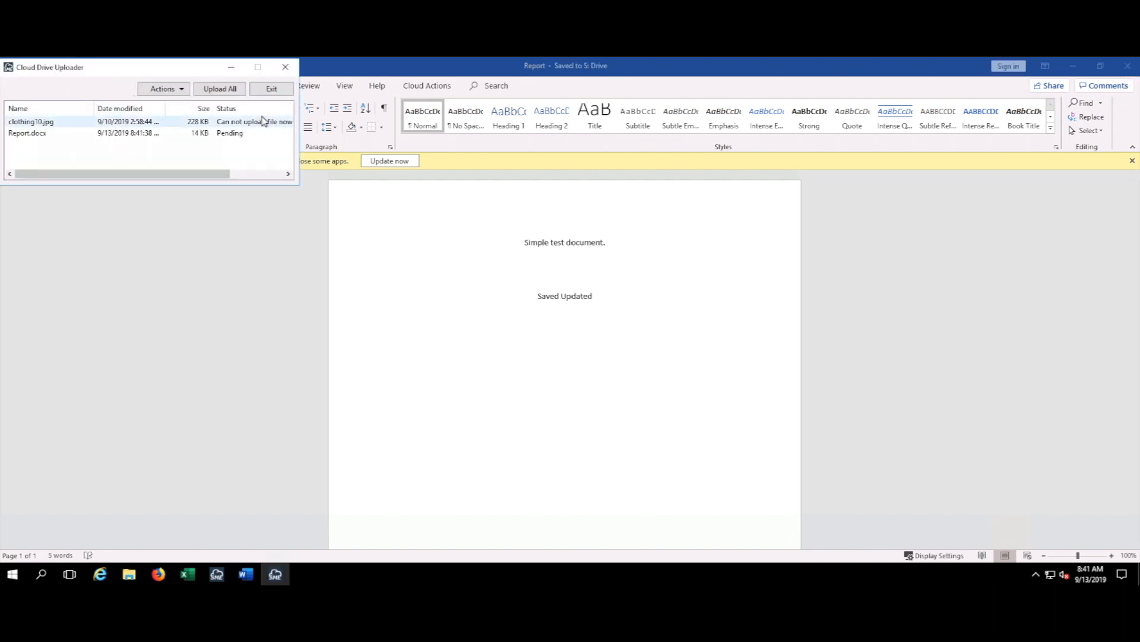
{"action": "left_click", "coordinate": [279, 240]}
{"action": "left_click", "coordinate": [1132, 71]}
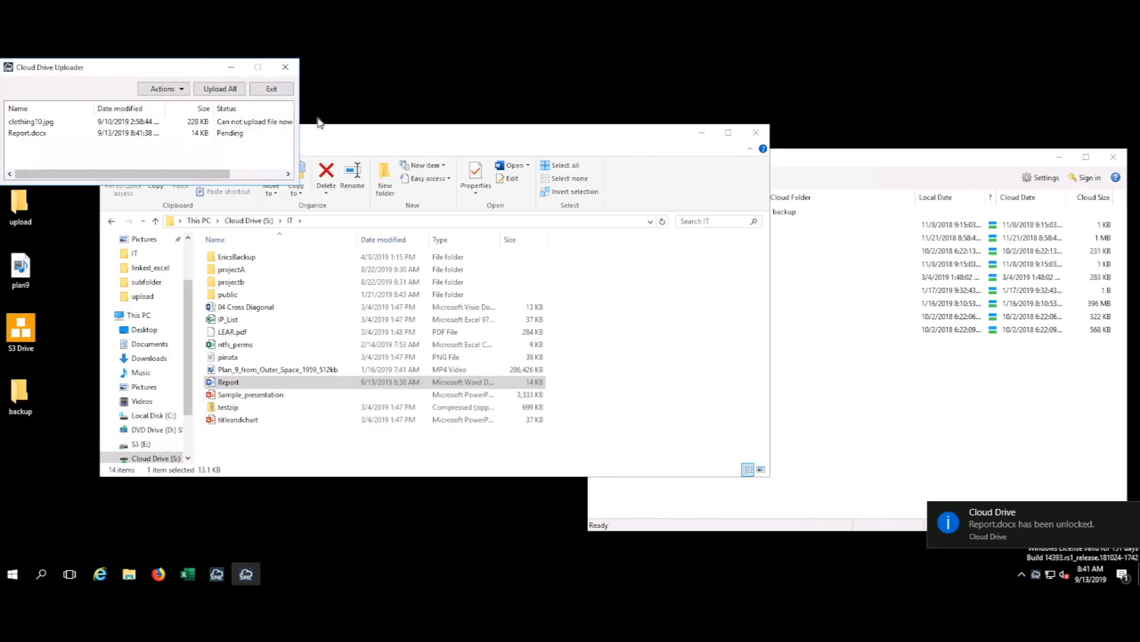
Minimize the Cloud Drive Uploader window and move the IT folder window slightly up and to the left.
{"action": "left_click", "coordinate": [334, 140]}
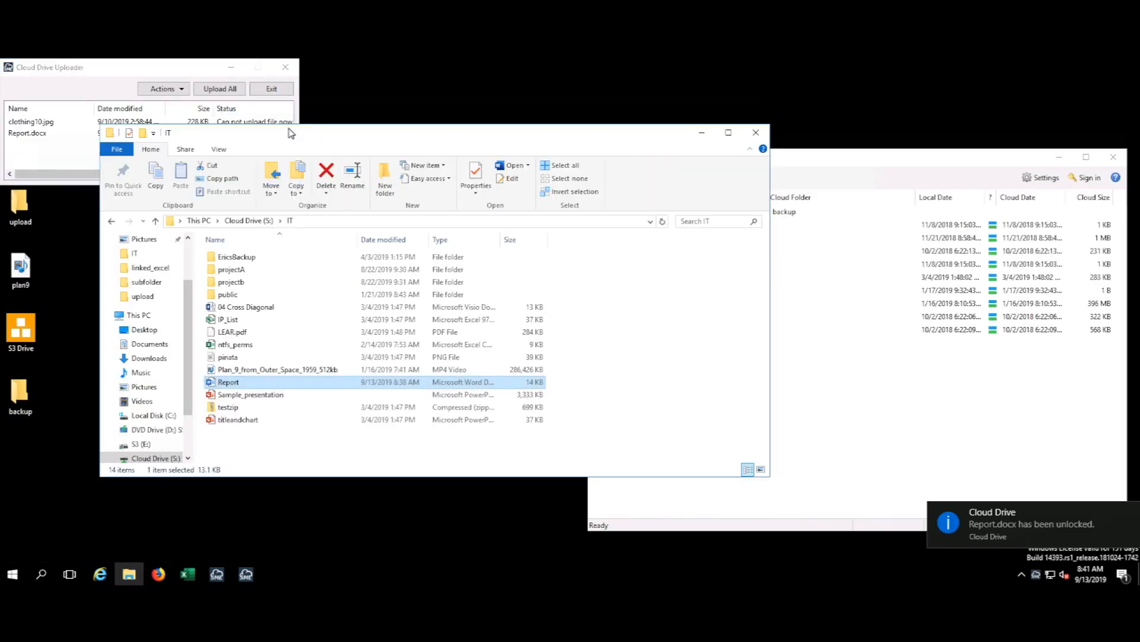
{"action": "left_click", "coordinate": [236, 68]}
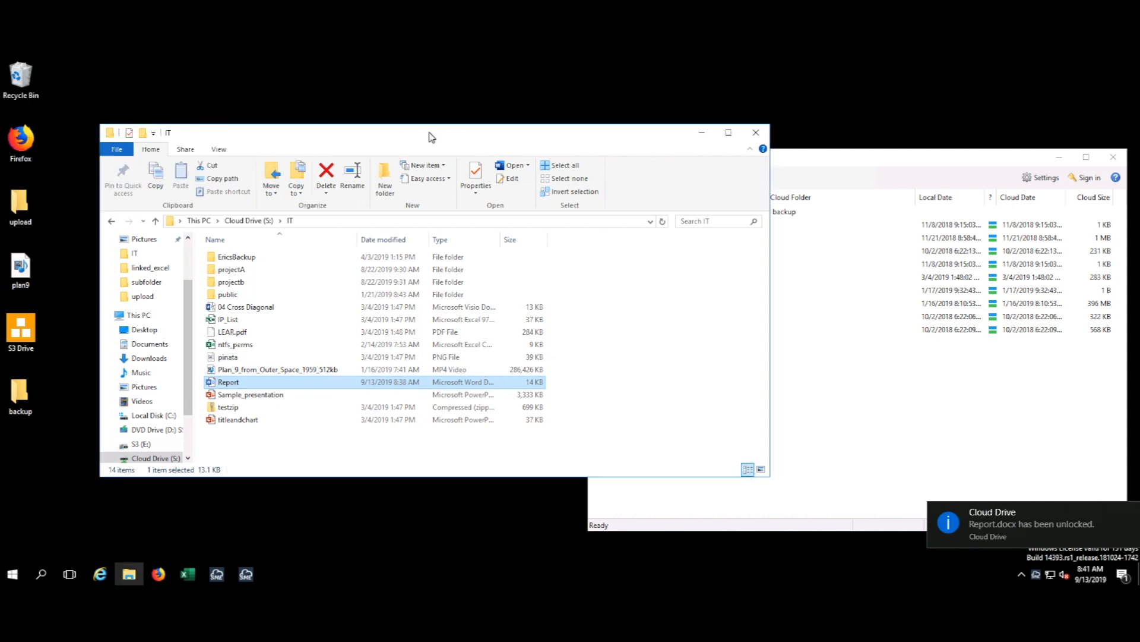
{"action": "left_click_drag", "start_coordinate": [415, 135], "coordinate": [386, 121]}
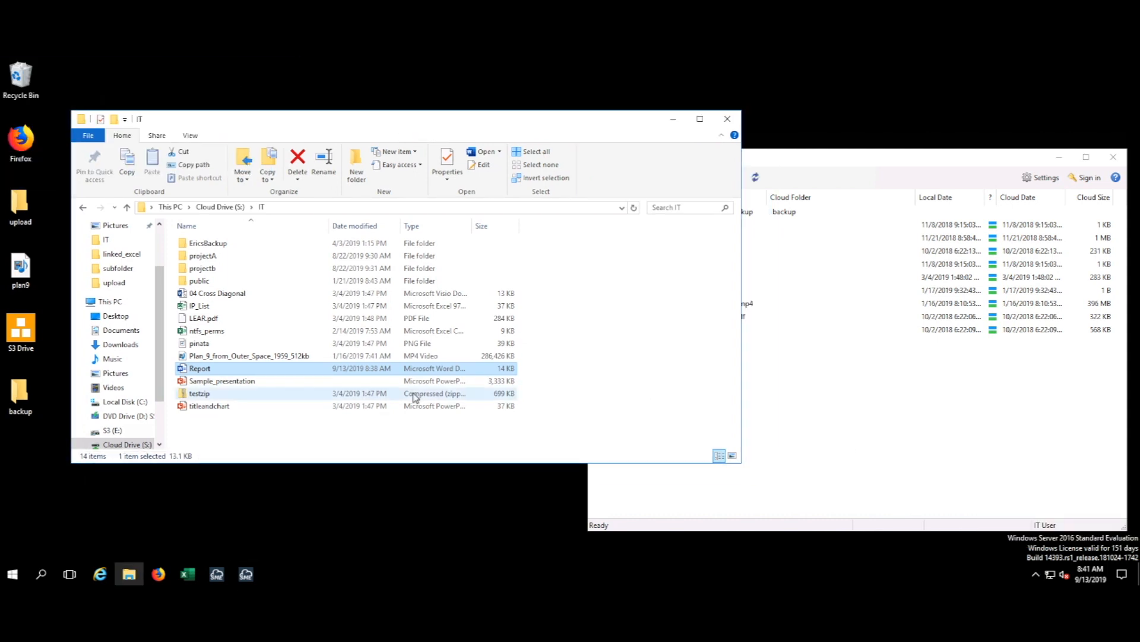
Start a secure share of the Report file from its cloud actions and set it to expire after 14 days.
{"action": "right_click", "coordinate": [307, 372]}
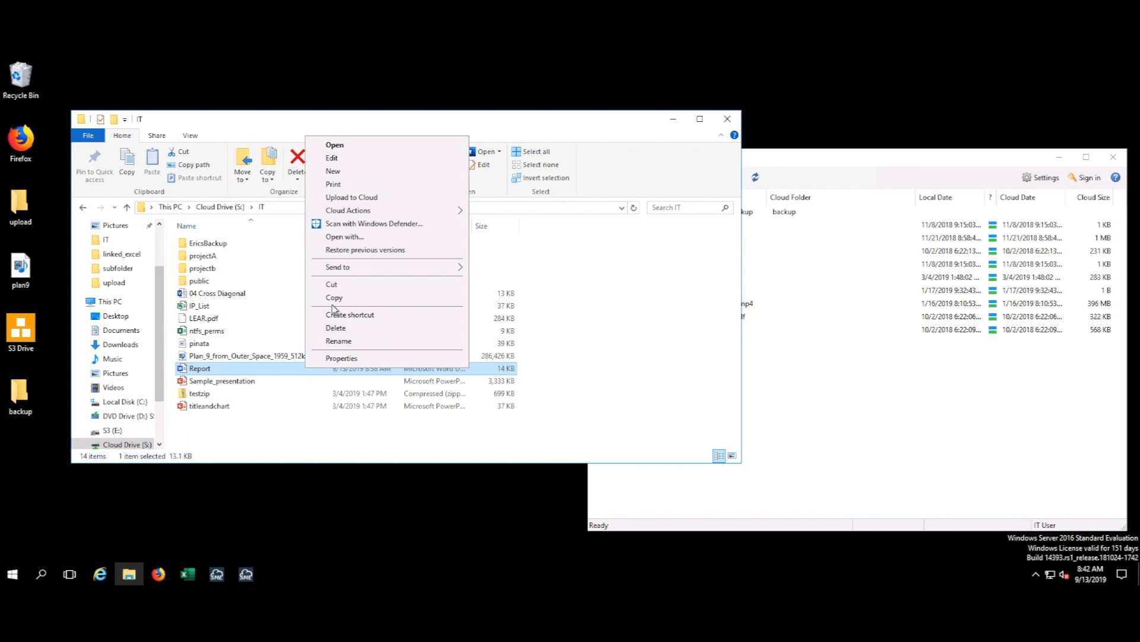
{"action": "mouse_move", "coordinate": [369, 217]}
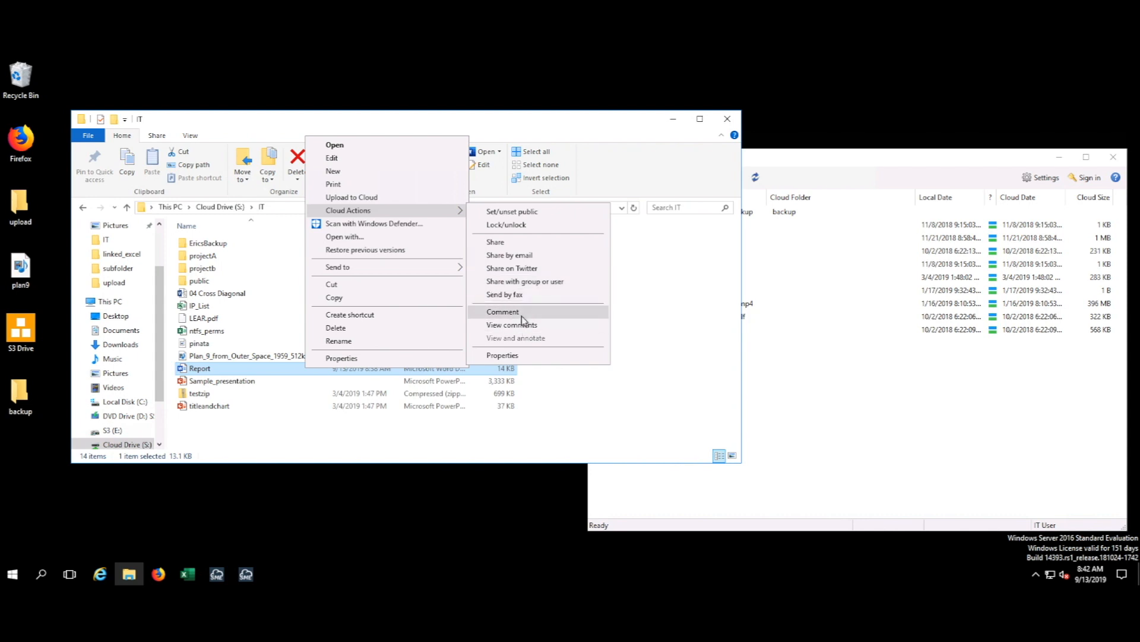
{"action": "left_click", "coordinate": [495, 242]}
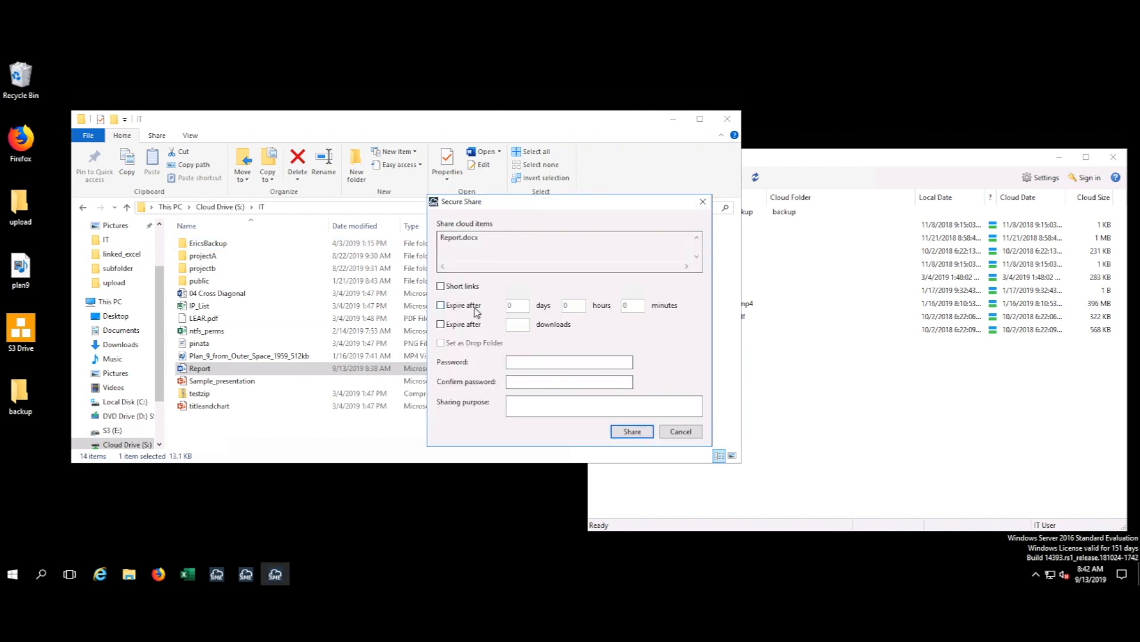
{"action": "left_click", "coordinate": [453, 310]}
{"action": "double_click", "coordinate": [510, 305]}
{"action": "type", "text": "14"}
Enter and confirm a password for the shared Report file.
{"action": "left_click", "coordinate": [511, 360]}
{"action": "type", "text": "•••••"}
{"action": "left_click", "coordinate": [525, 382]}
{"action": "type", "text": "••••••"}
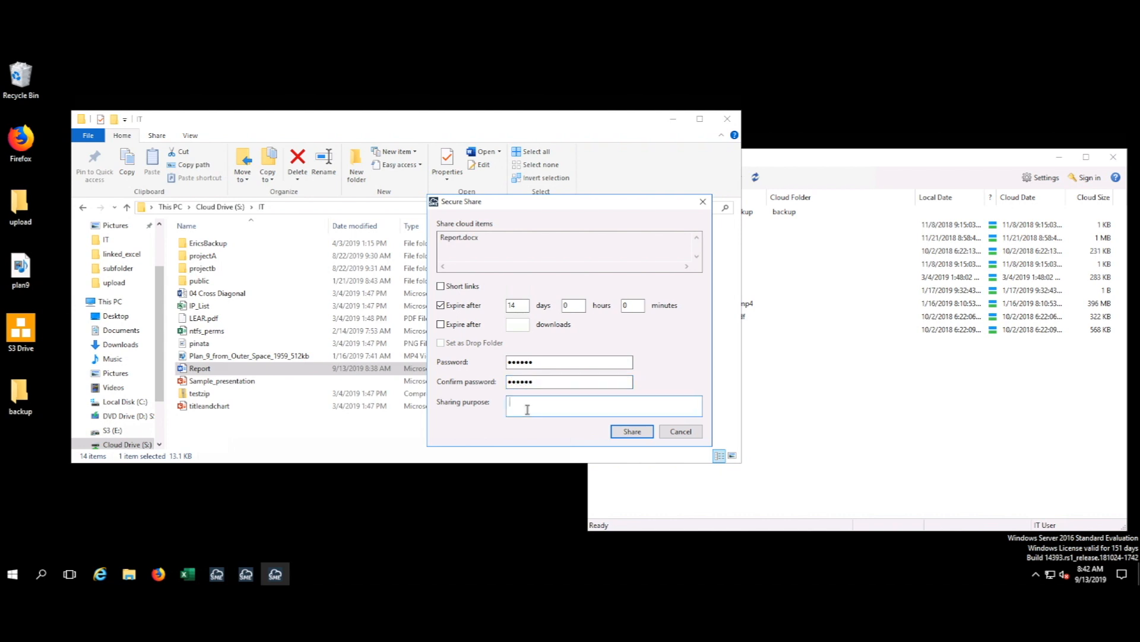
Set the sharing purpose to "For customer to test", generate the share link for the Report file and dismiss the link window.
{"action": "type", "text": "For customer to t"}
{"action": "type", "text": "est"}
{"action": "left_click", "coordinate": [631, 432]}
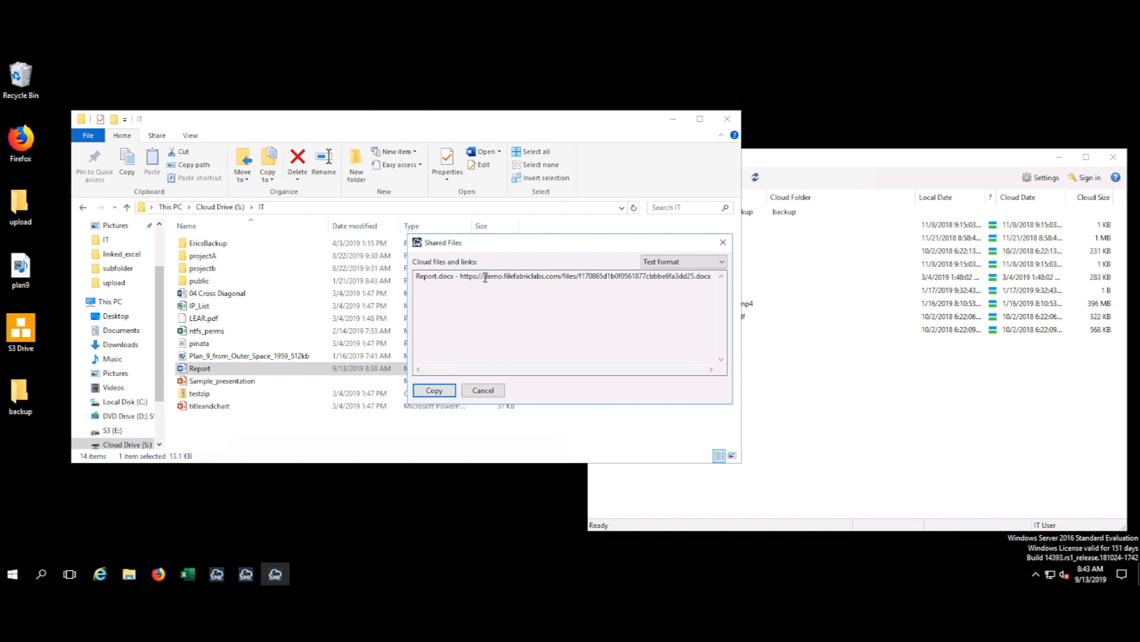
{"action": "left_click_drag", "start_coordinate": [460, 276], "coordinate": [713, 276]}
{"action": "left_click", "coordinate": [483, 391]}
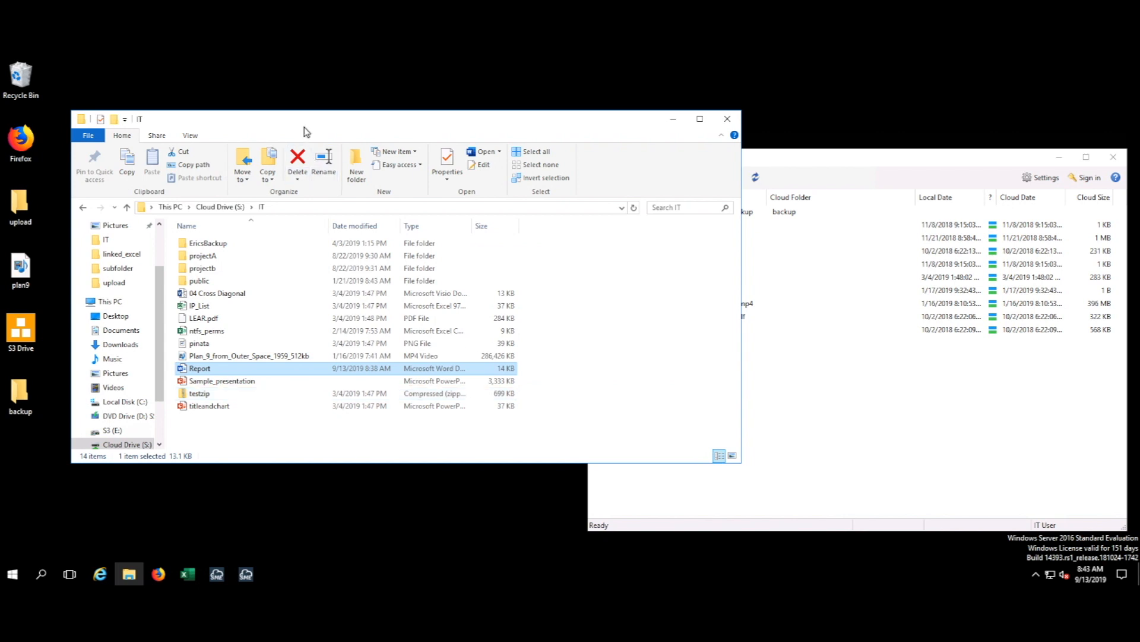
Expand the backup sync pair in Cloud Sync and create a new Microsoft Word document in the desktop's backup folder.
{"action": "left_click", "coordinate": [811, 159]}
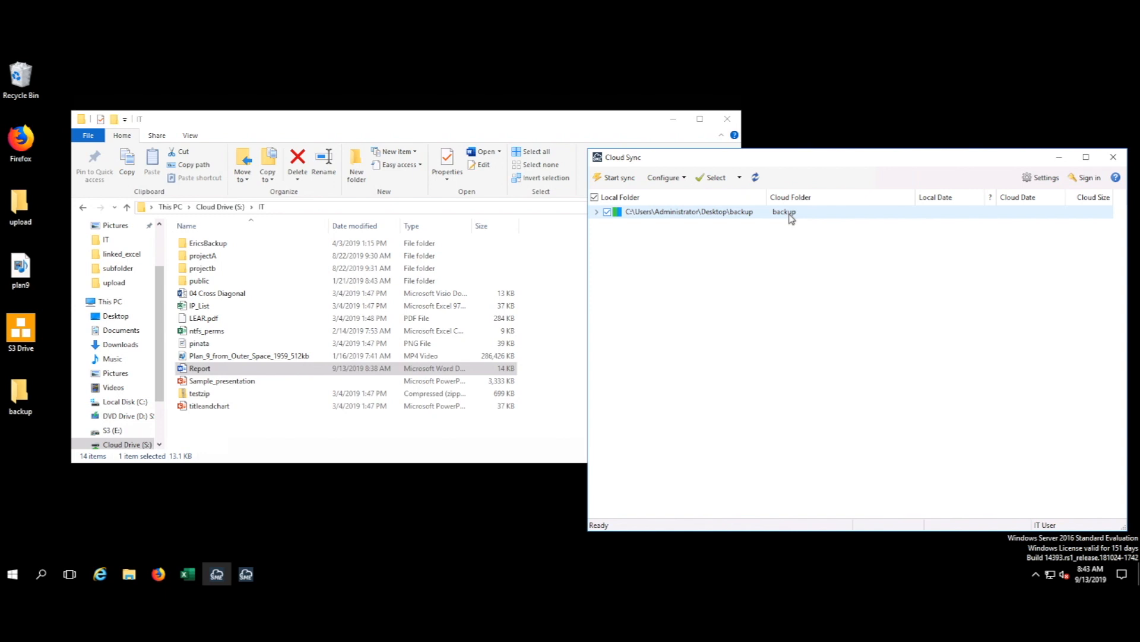
{"action": "left_click", "coordinate": [597, 212]}
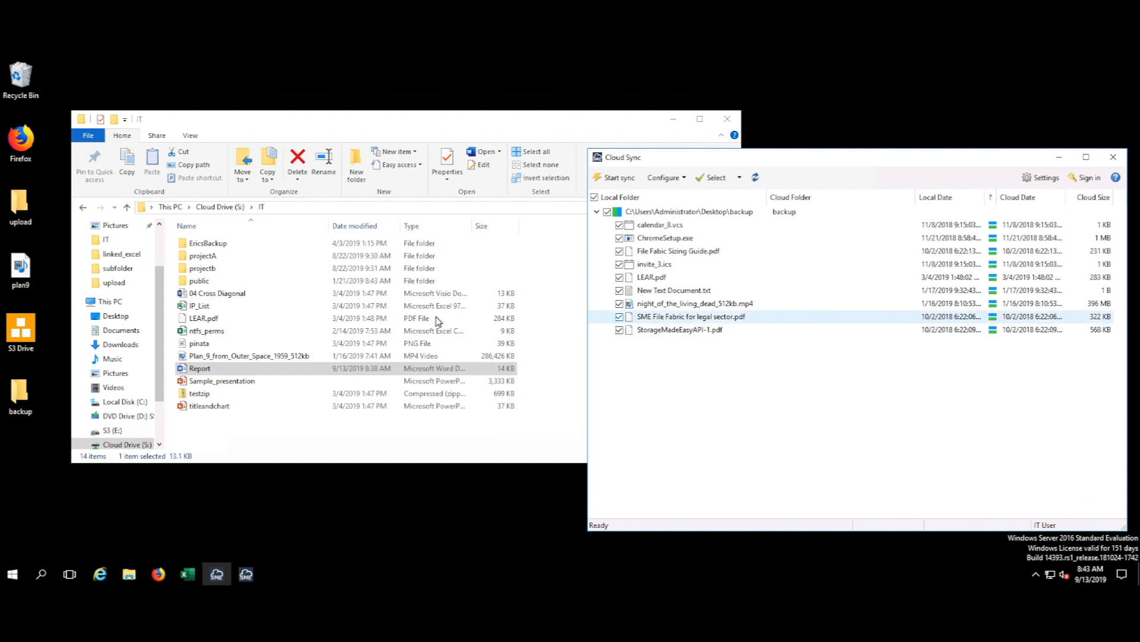
{"action": "double_click", "coordinate": [24, 392]}
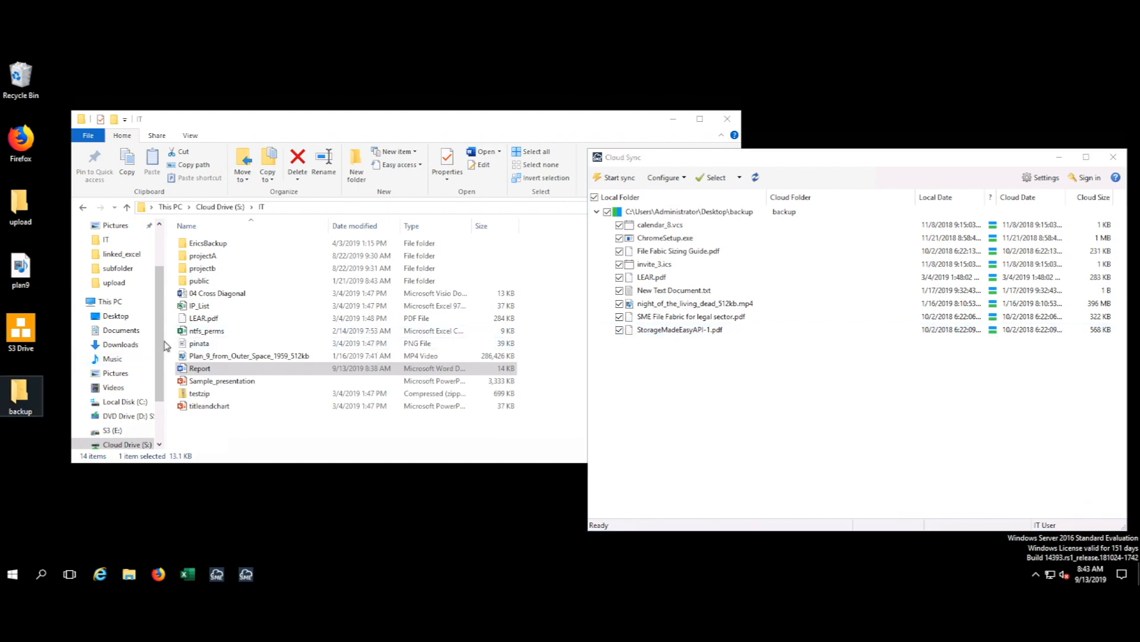
{"action": "right_click", "coordinate": [254, 396]}
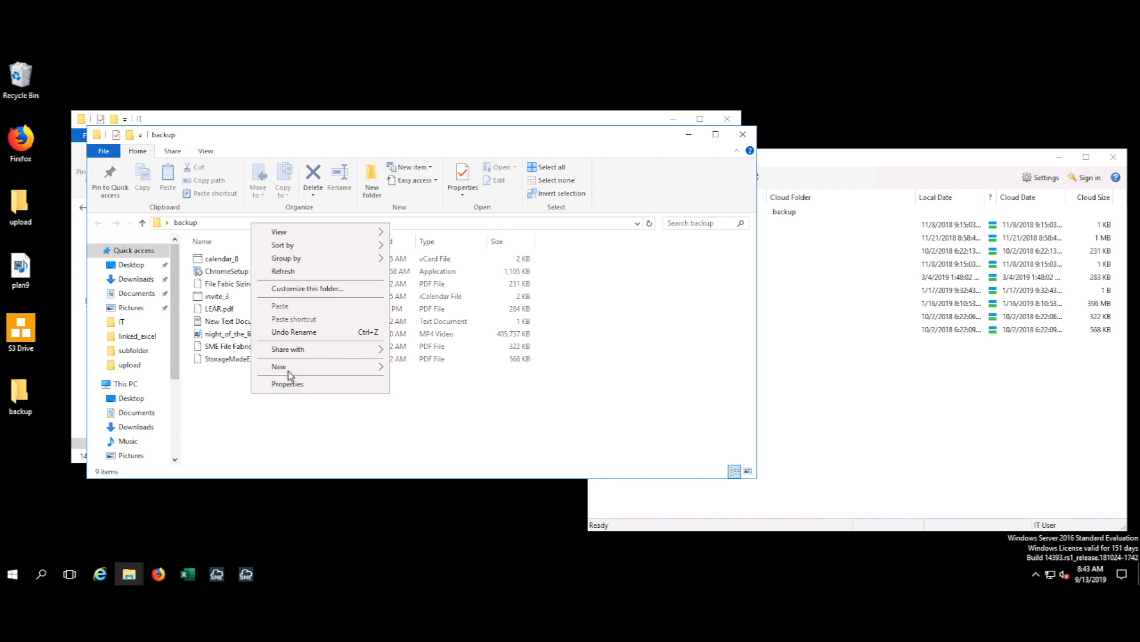
{"action": "mouse_move", "coordinate": [288, 370]}
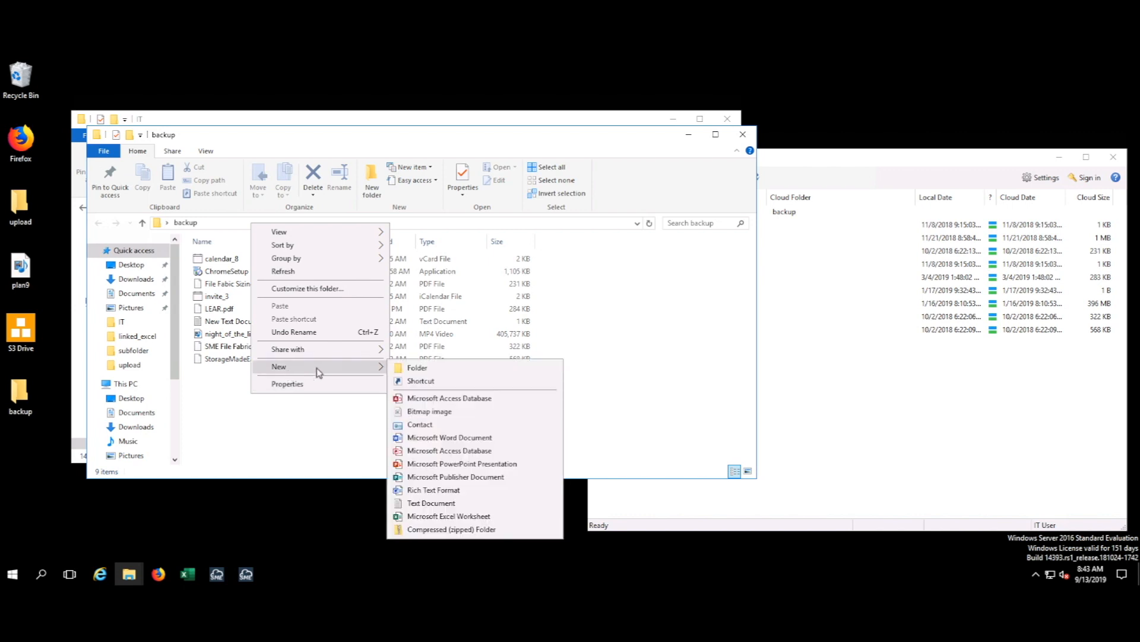
{"action": "left_click", "coordinate": [444, 438]}
{"action": "left_click", "coordinate": [265, 410]}
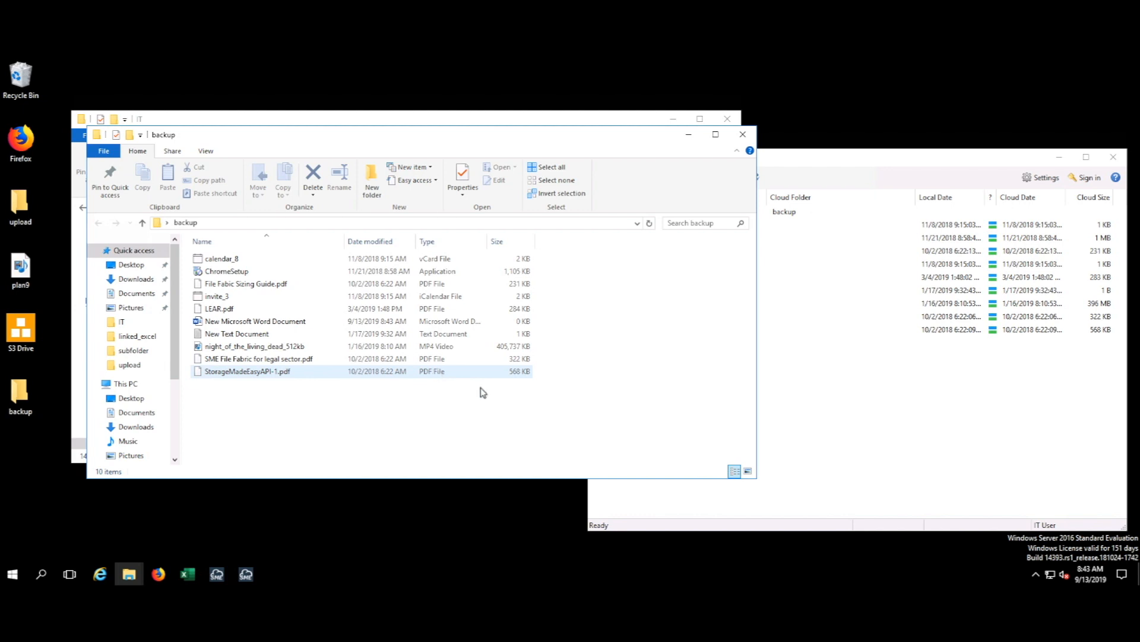
Refresh Cloud Sync, expand the backup sync pair's file list and start the synchronization.
{"action": "left_click", "coordinate": [829, 473]}
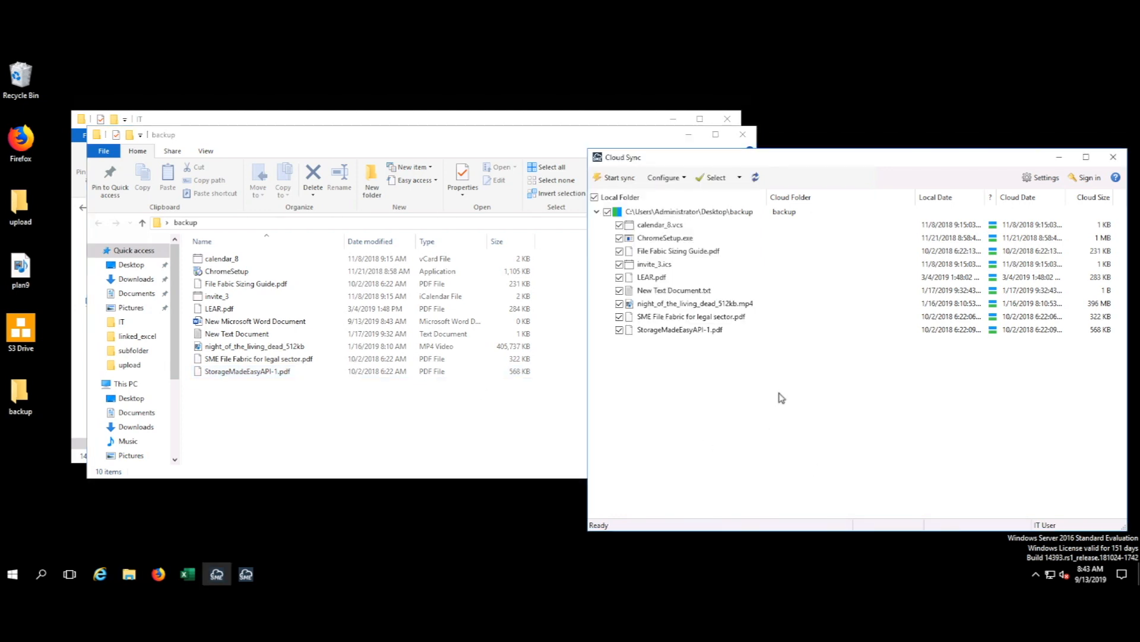
{"action": "left_click", "coordinate": [756, 178]}
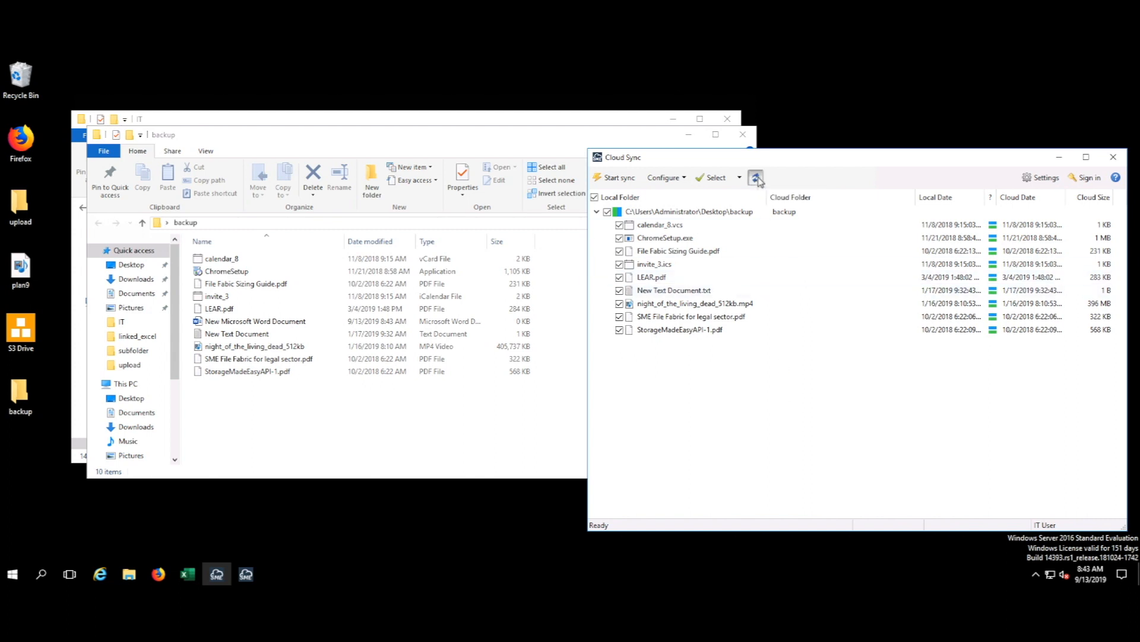
{"action": "left_click", "coordinate": [596, 212]}
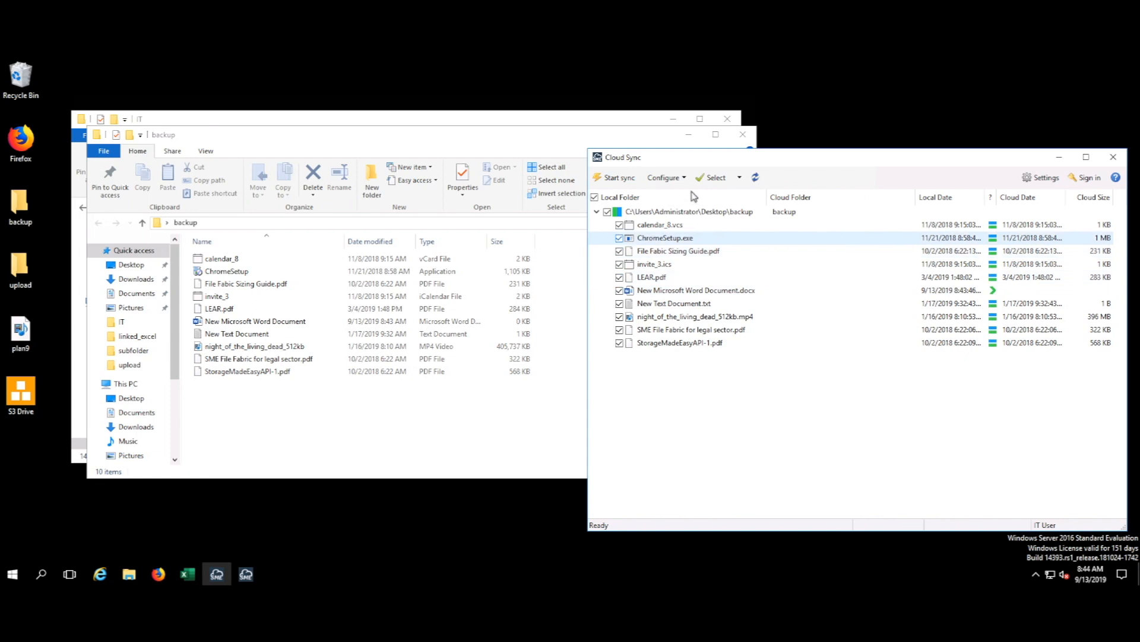
{"action": "left_click", "coordinate": [620, 179]}
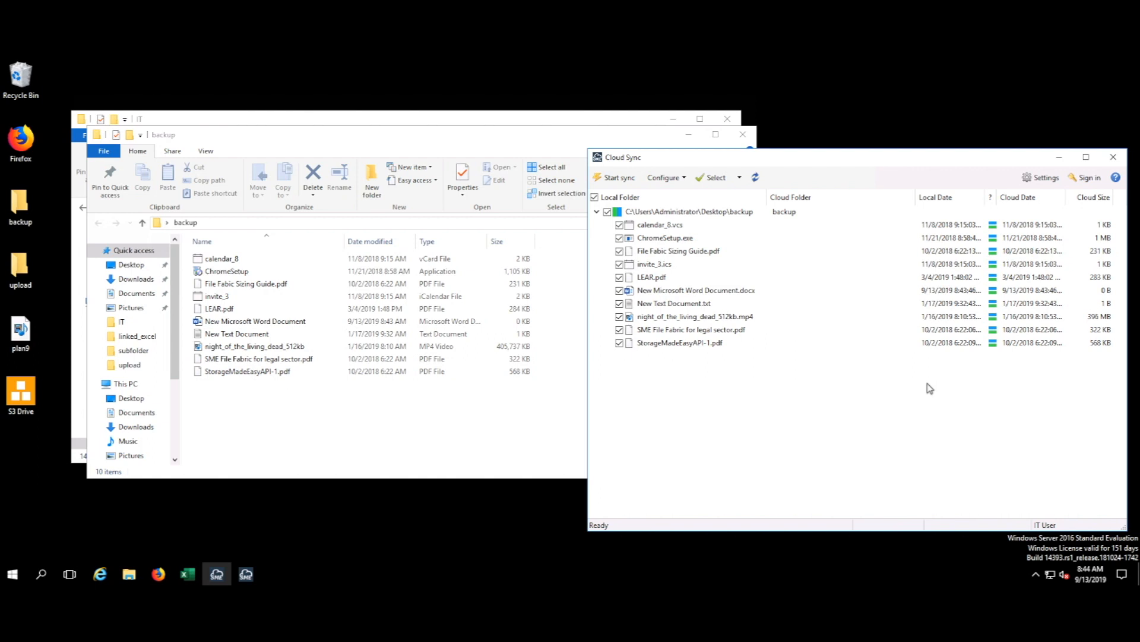
Review the backup sync pair's properties and available sync modes, then close them without changes.
{"action": "left_click", "coordinate": [677, 213]}
{"action": "left_click", "coordinate": [665, 177]}
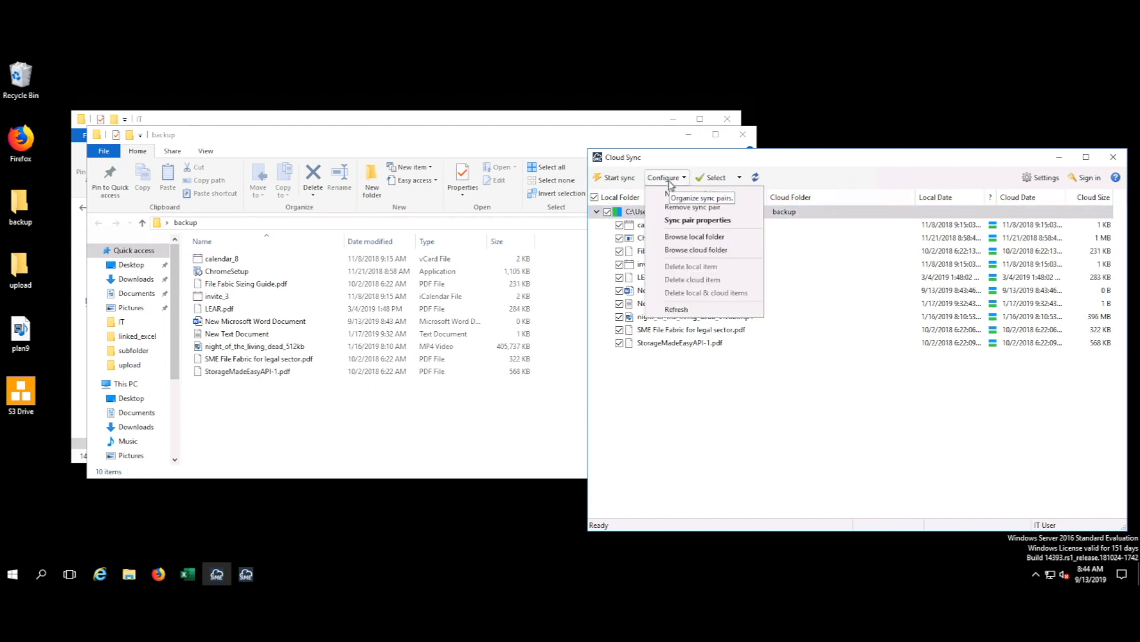
{"action": "left_click", "coordinate": [678, 224]}
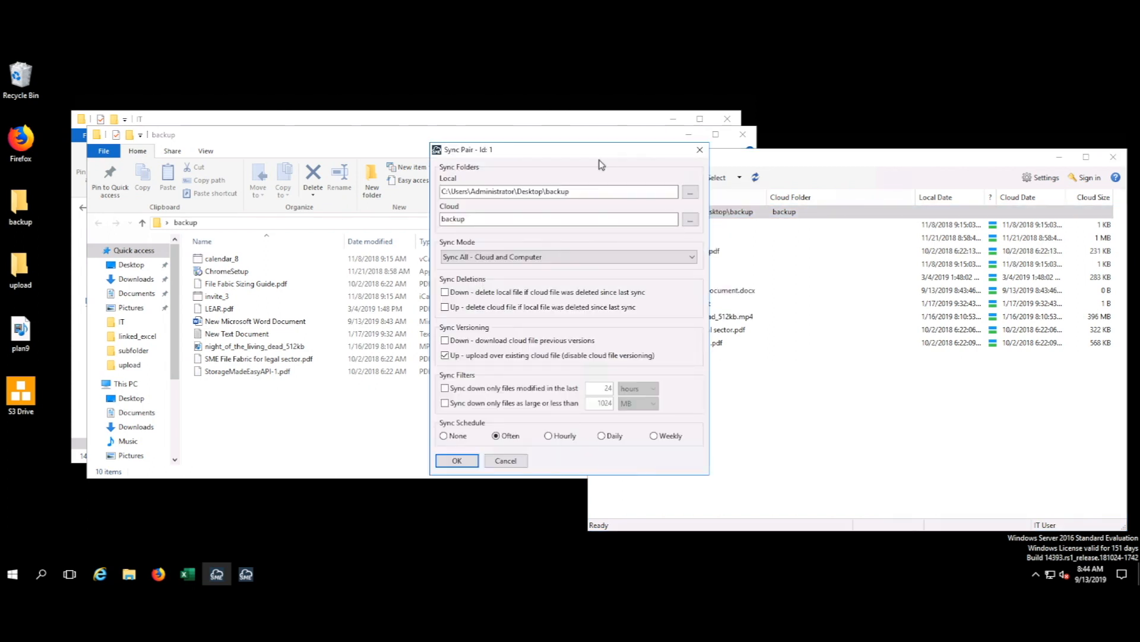
{"action": "left_click", "coordinate": [491, 258]}
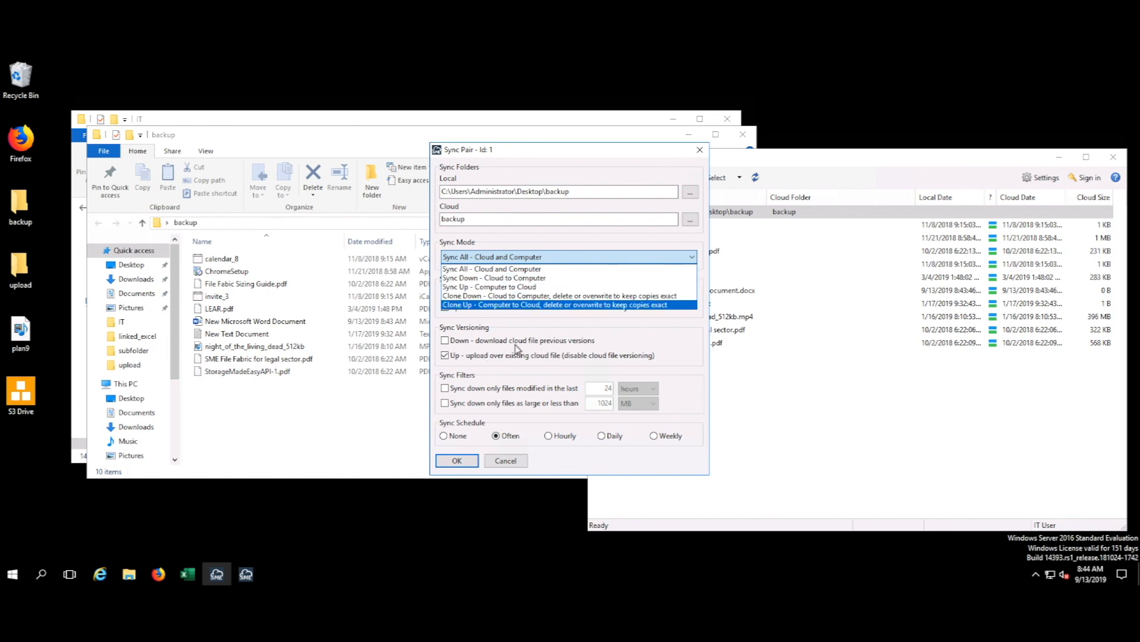
{"action": "left_click", "coordinate": [604, 462]}
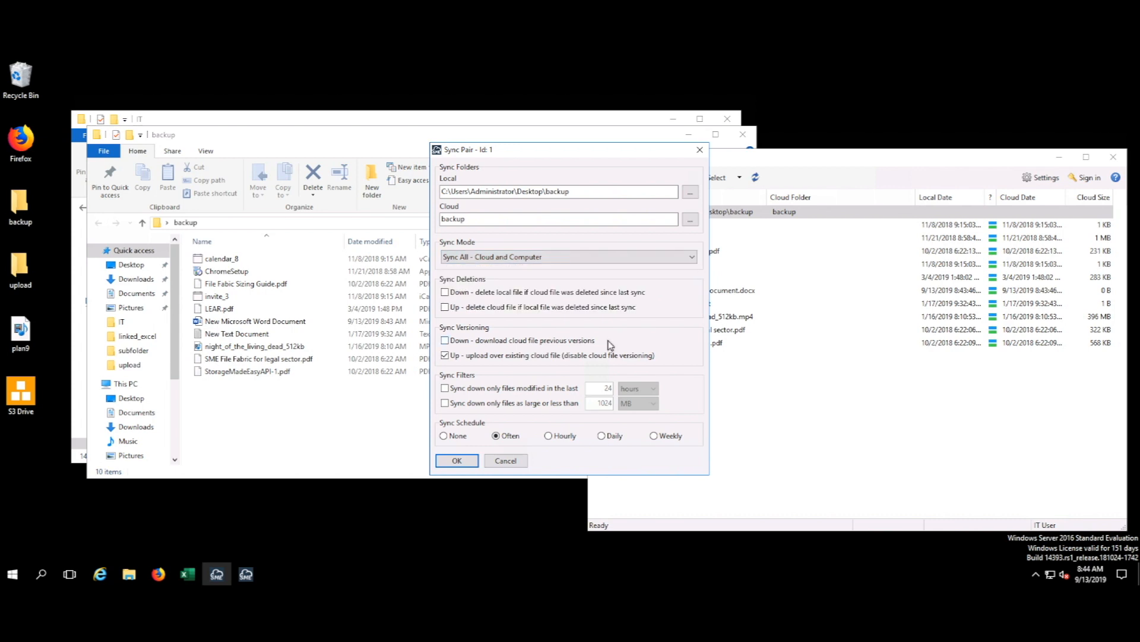
{"action": "left_click", "coordinate": [700, 151]}
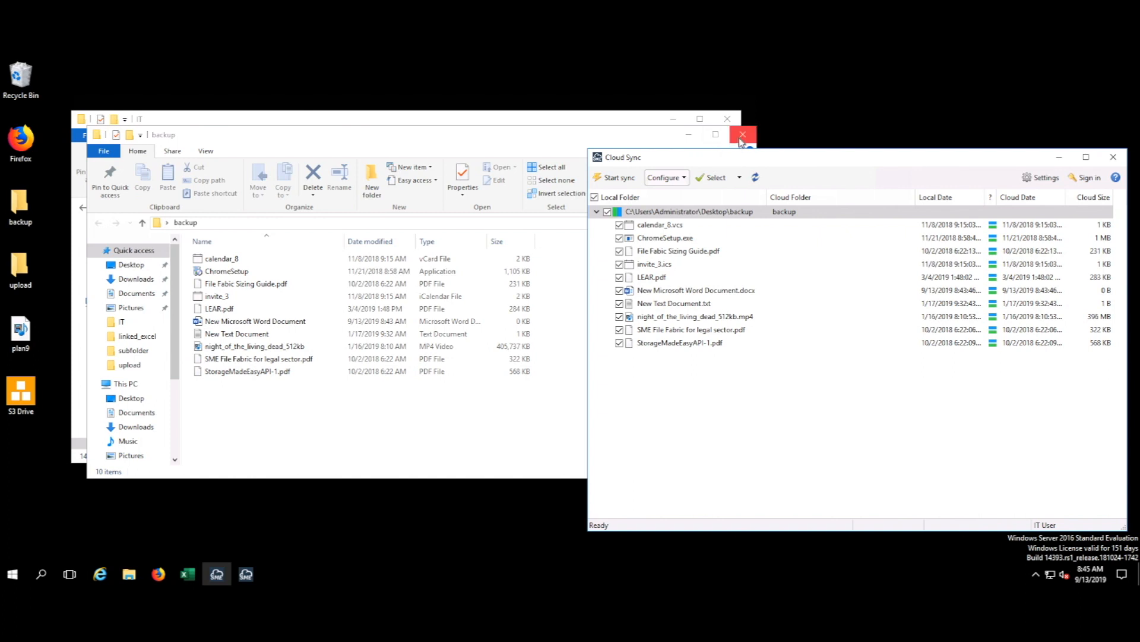
Close the backup folder window and bring Cloud Sync back to the front.
{"action": "left_click", "coordinate": [743, 134]}
{"action": "left_click", "coordinate": [467, 135]}
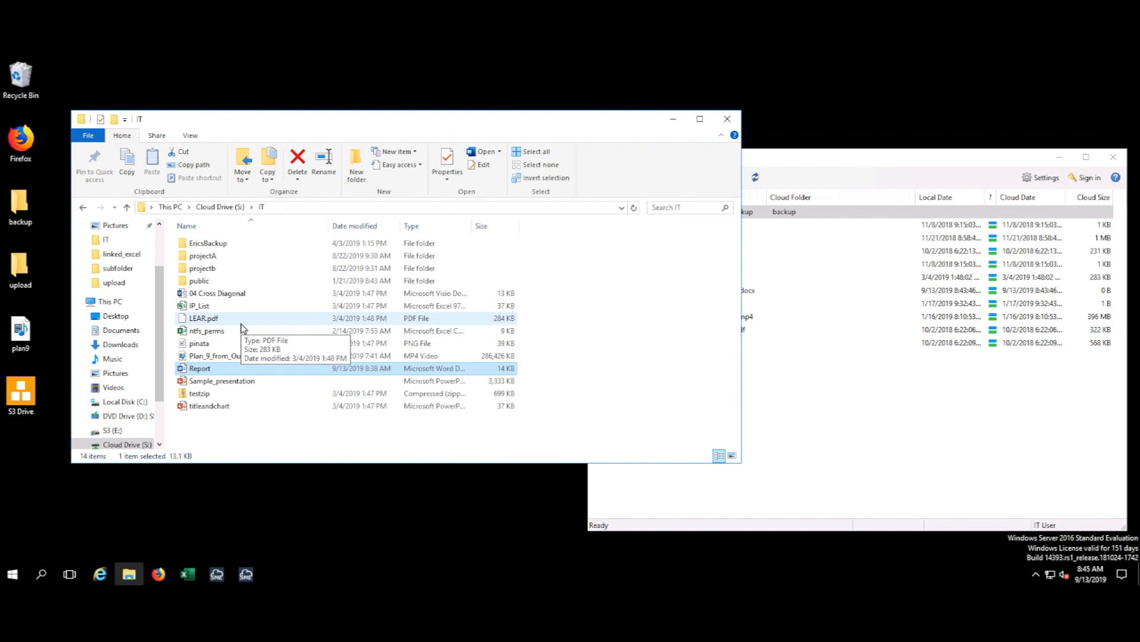
{"action": "left_click", "coordinate": [782, 165]}
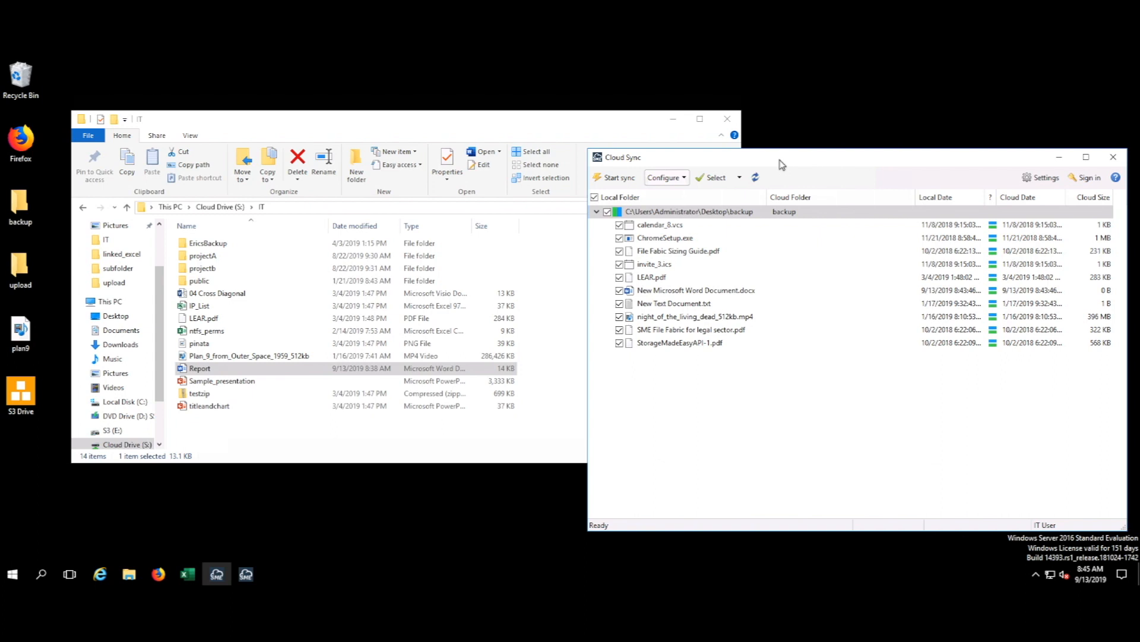